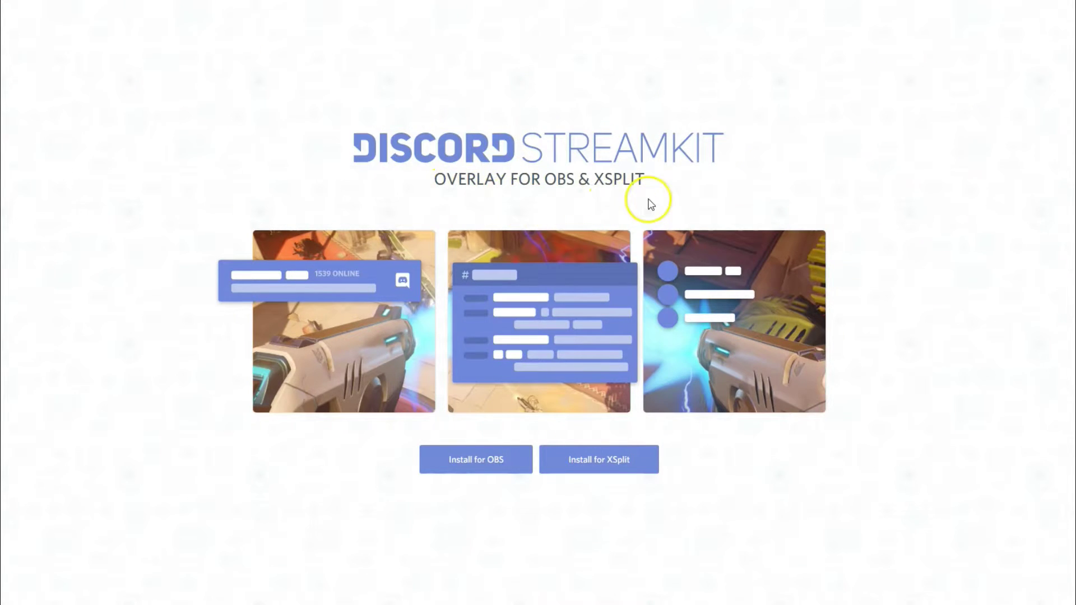
Open StreamKit's XSplit widget configurator, which shows the Status Widget preview
click(604, 468)
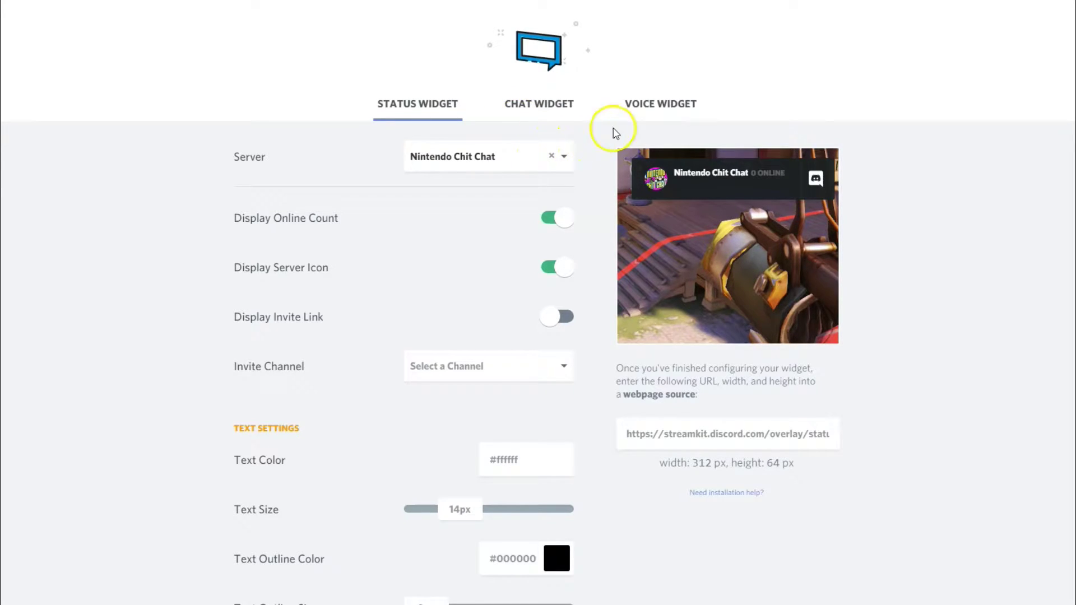
Switch to the Voice Widget and pick Nintendo Chit Chat as its server
click(652, 102)
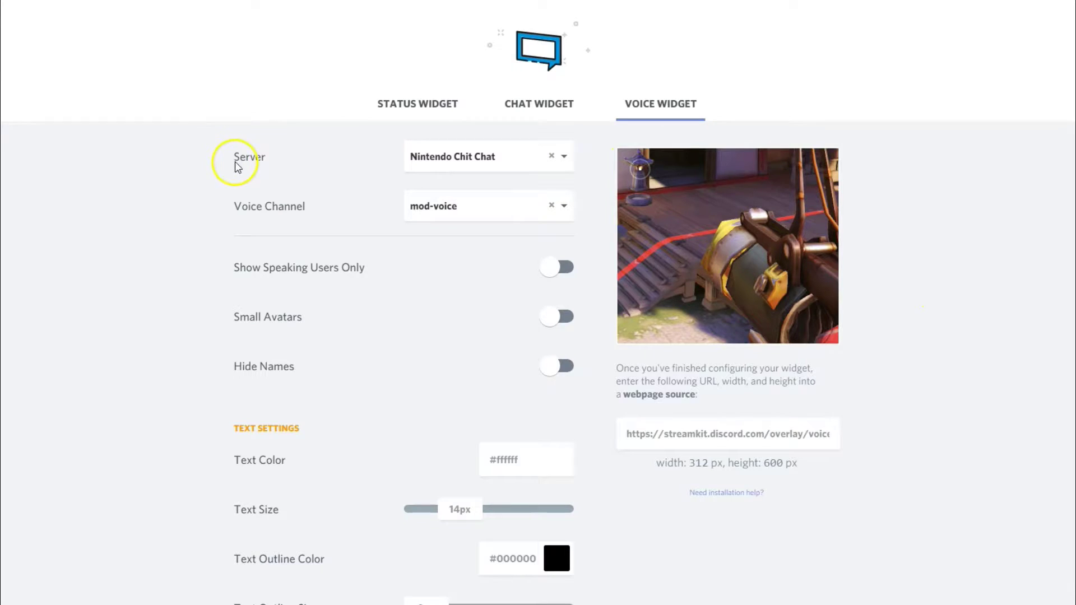
click(513, 166)
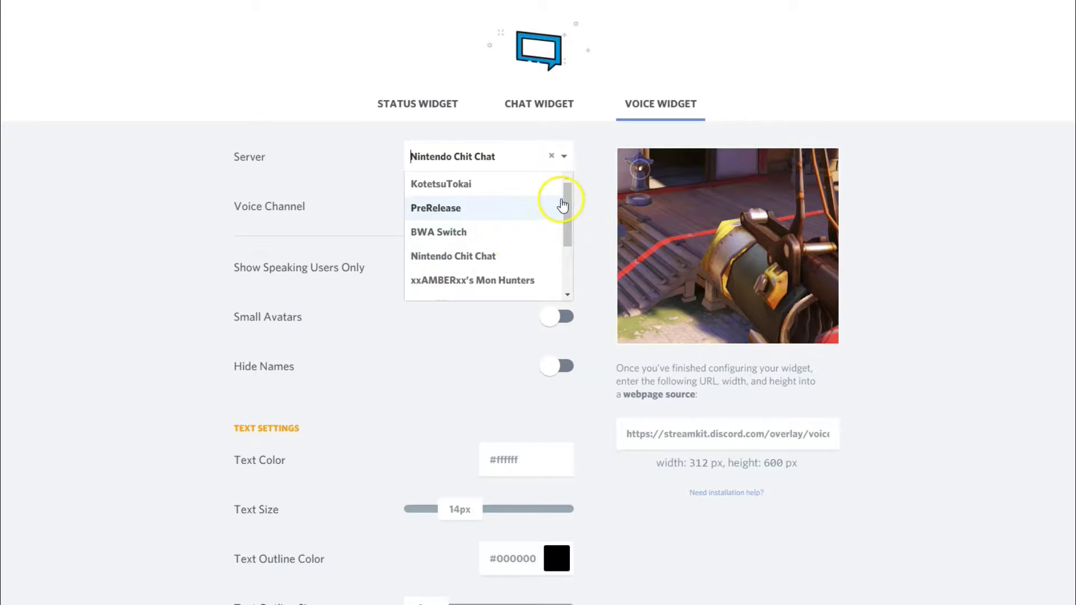
mouse_move(567, 191)
mouse_down()
mouse_move(564, 239)
mouse_move(567, 183)
mouse_up()
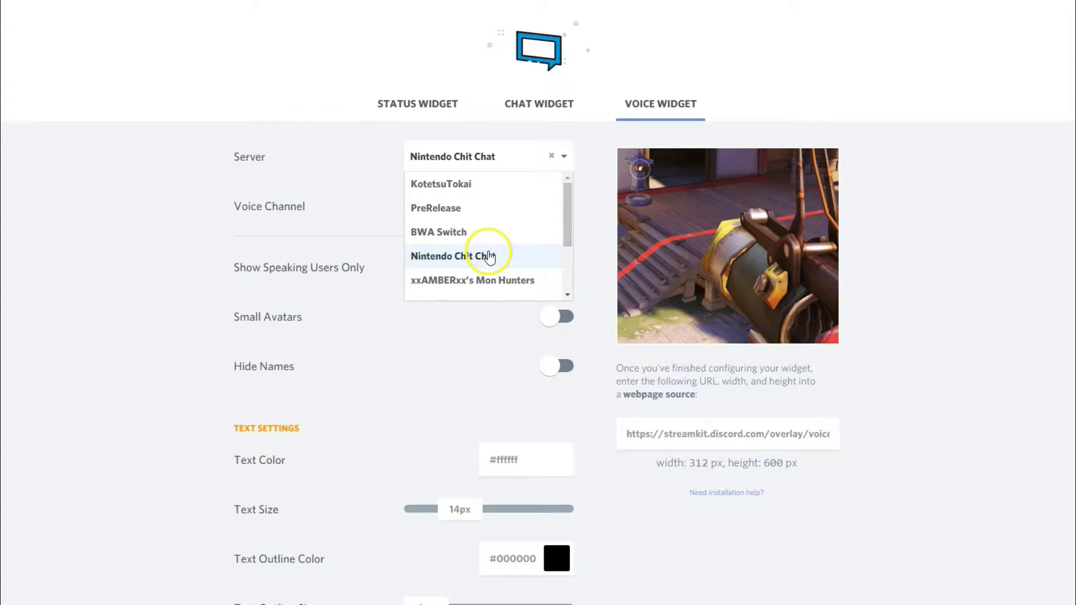
click(489, 257)
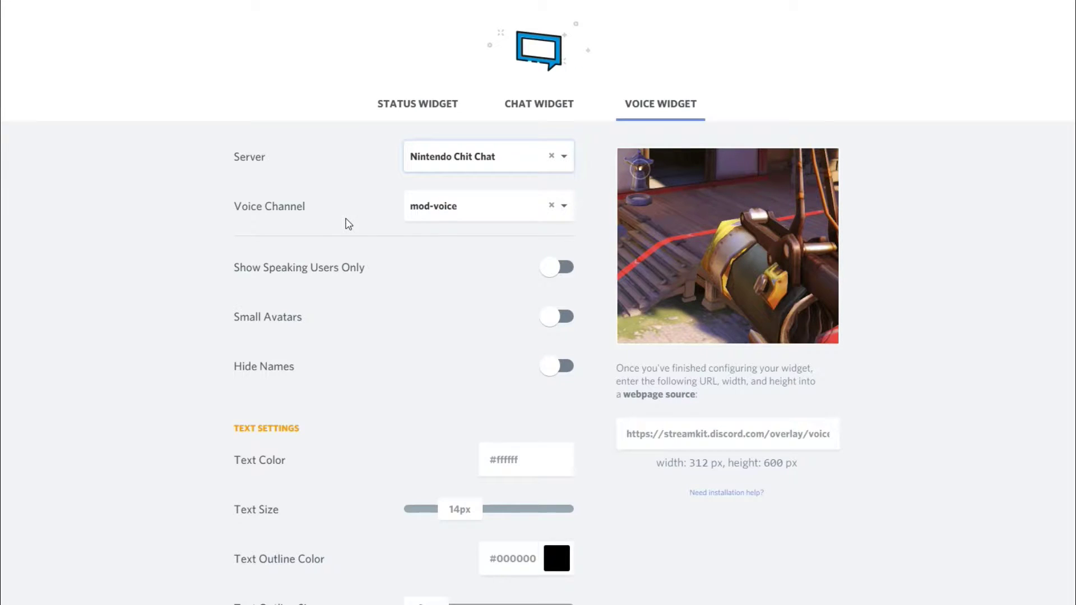
Choose NCC Podcast Studio from the Voice Channel list for the voice widget
click(524, 213)
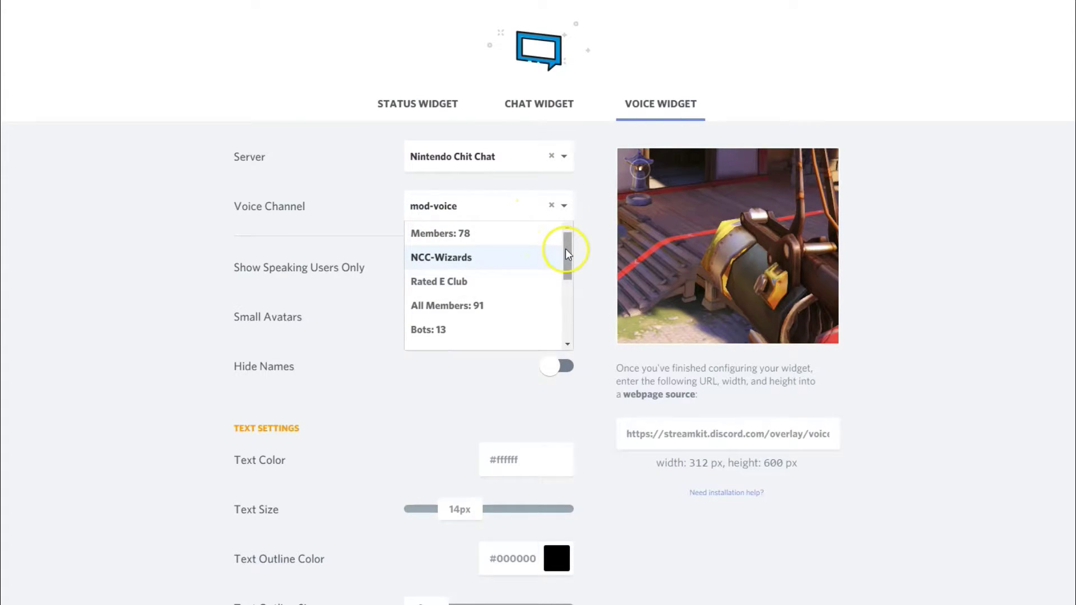
drag(567, 254, 567, 298)
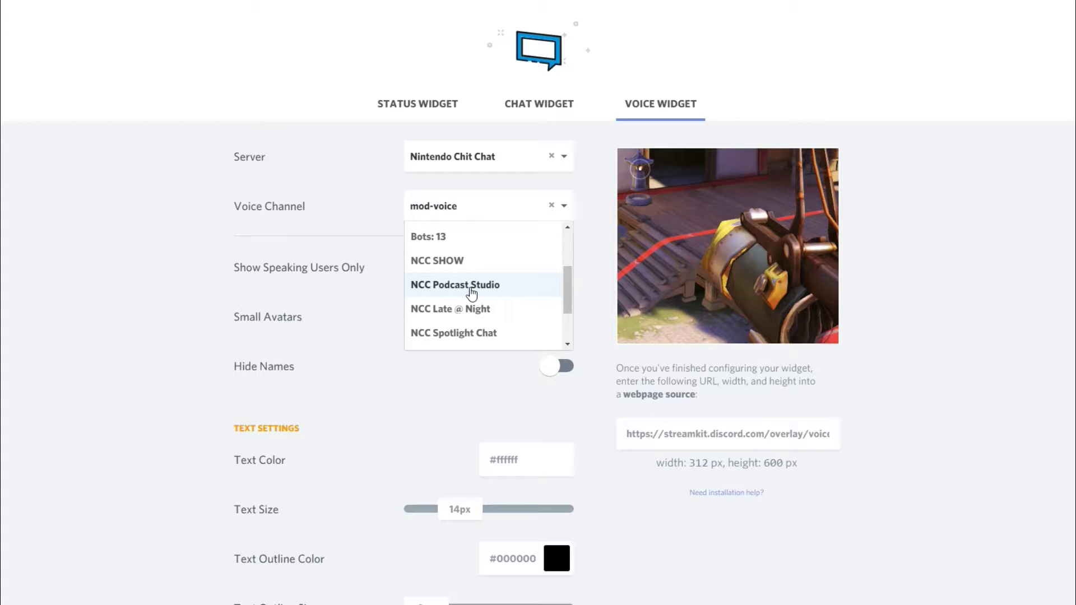
click(471, 293)
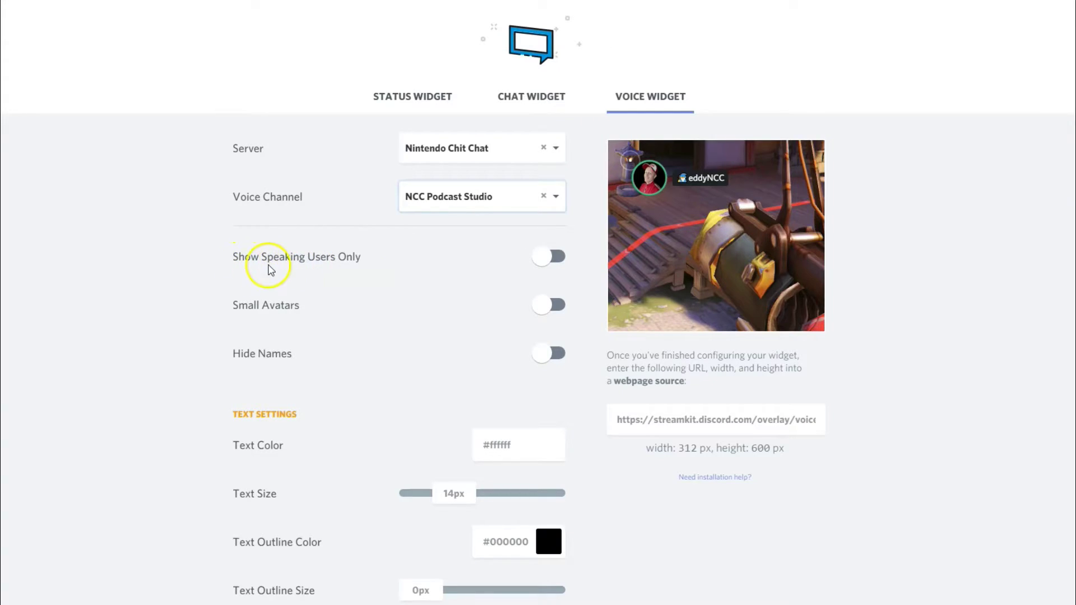
Turn on Show Speaking Users Only and Small Avatars, leaving Hide Names off
click(549, 261)
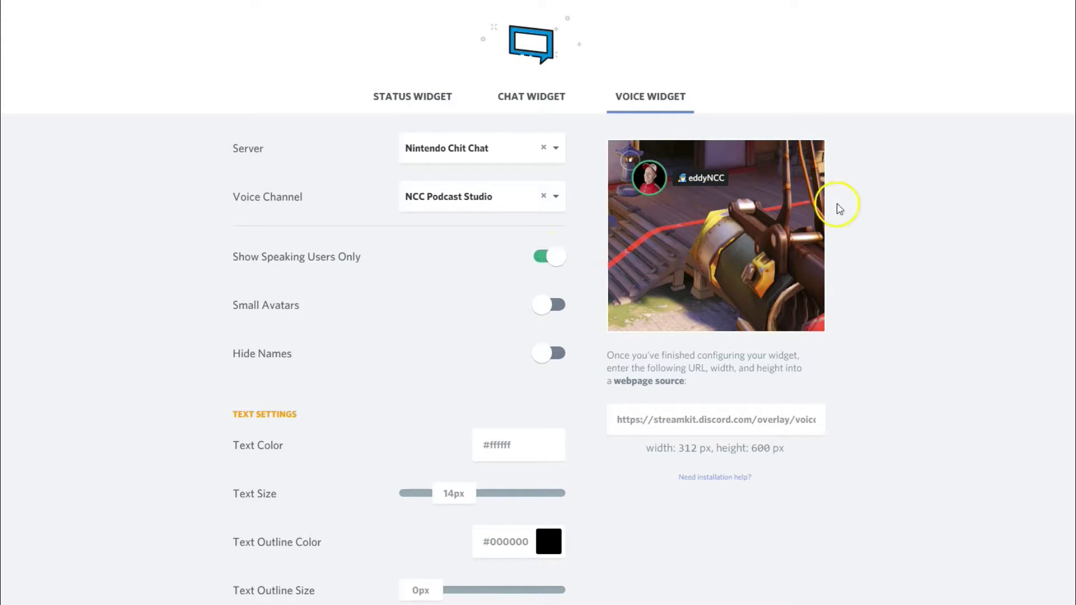
scroll(953, 185, down, 1)
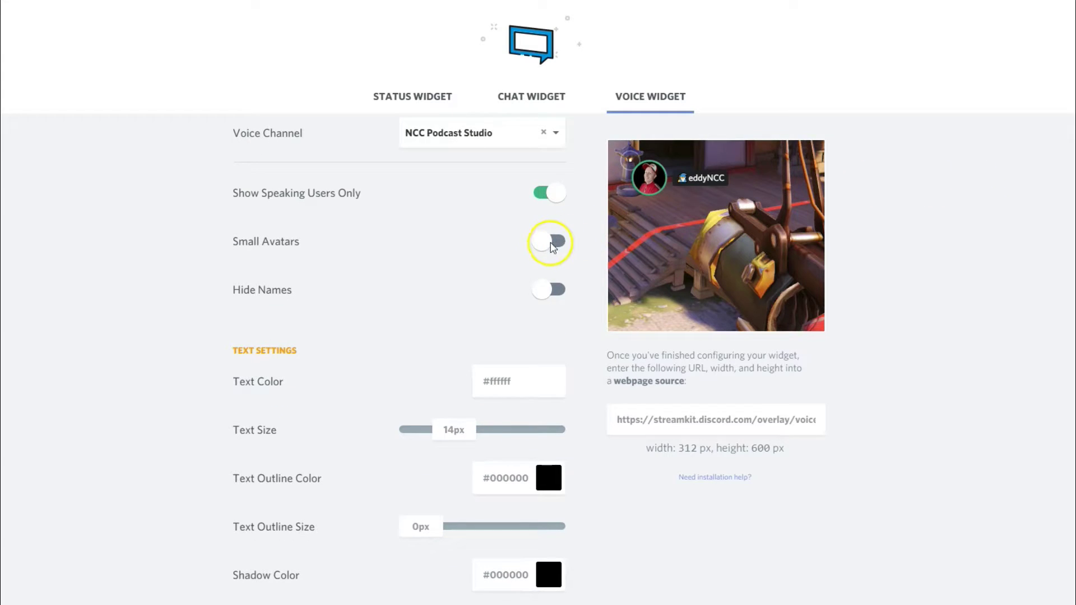
click(548, 246)
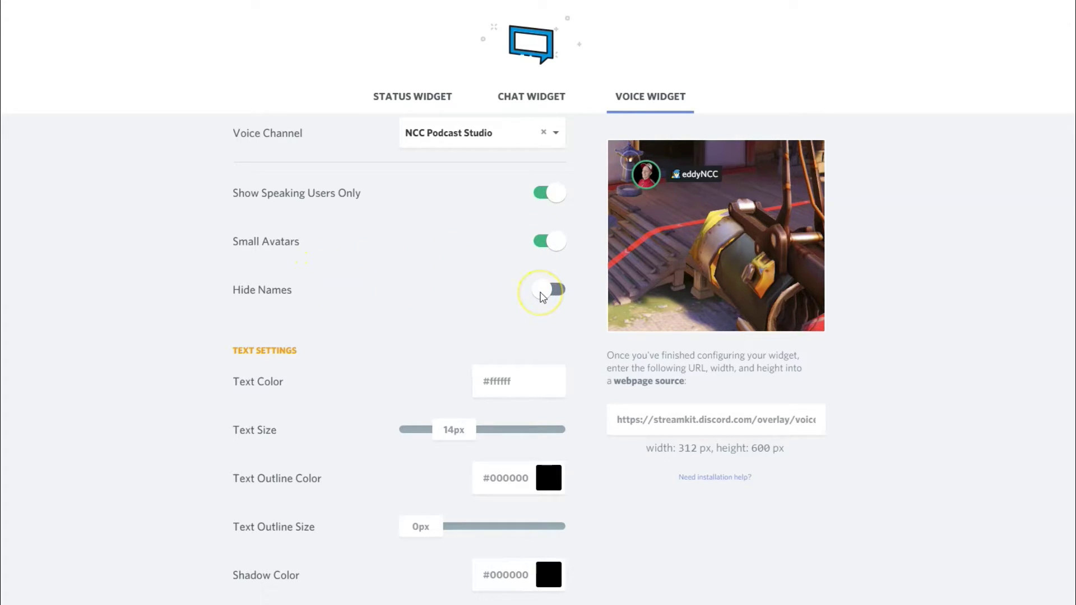
click(544, 291)
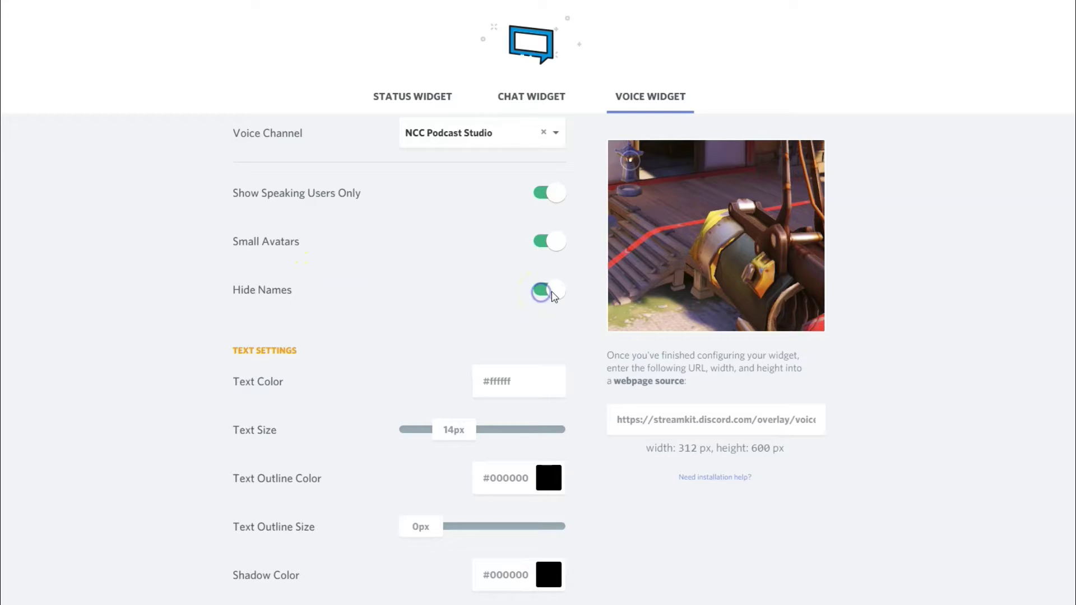
click(552, 291)
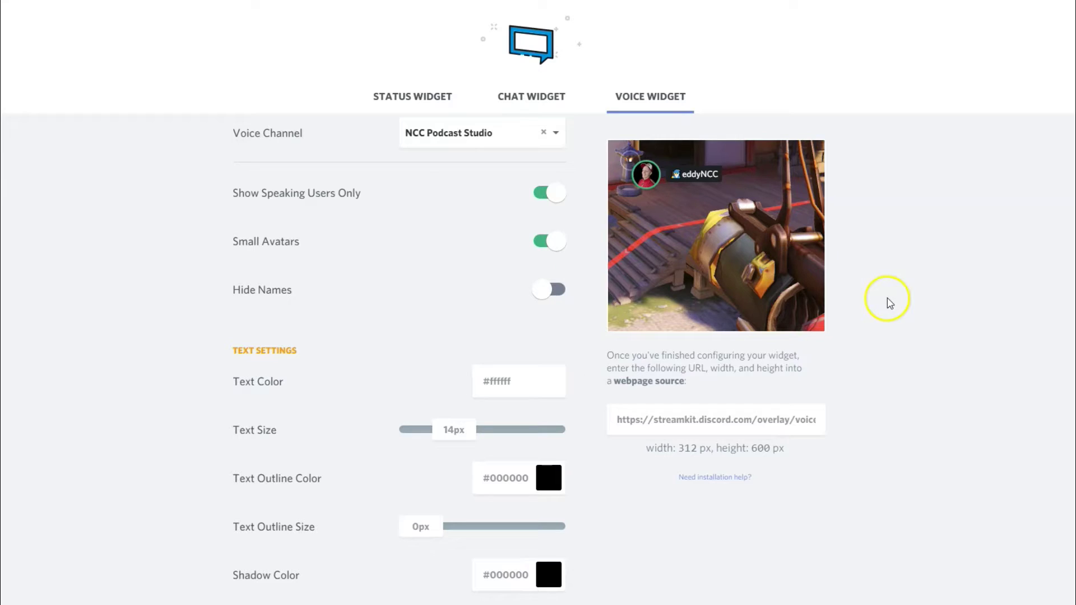
scroll(890, 302, down, 1)
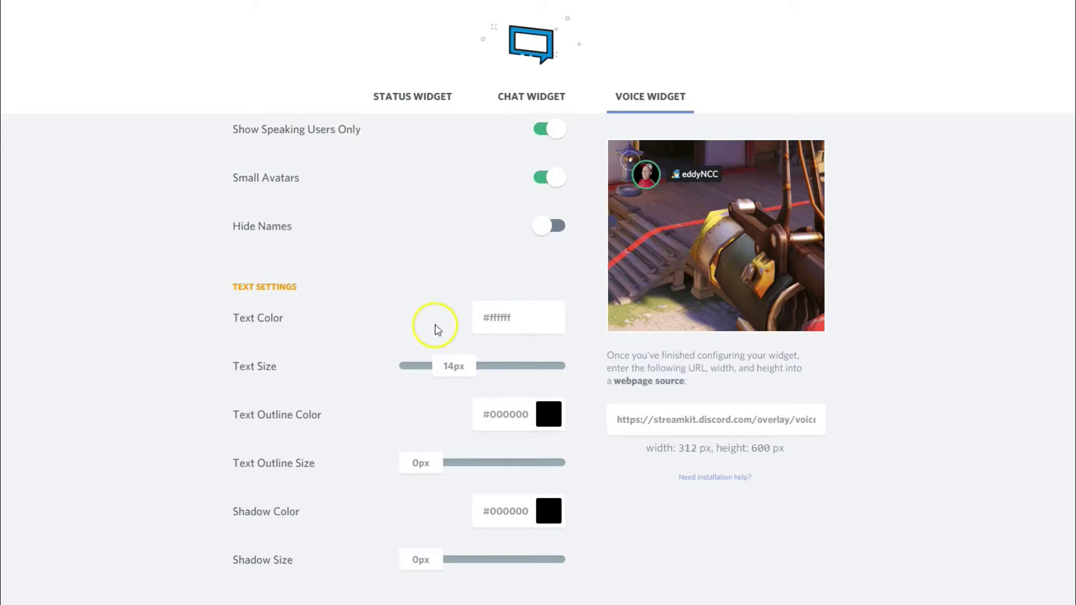
click(559, 321)
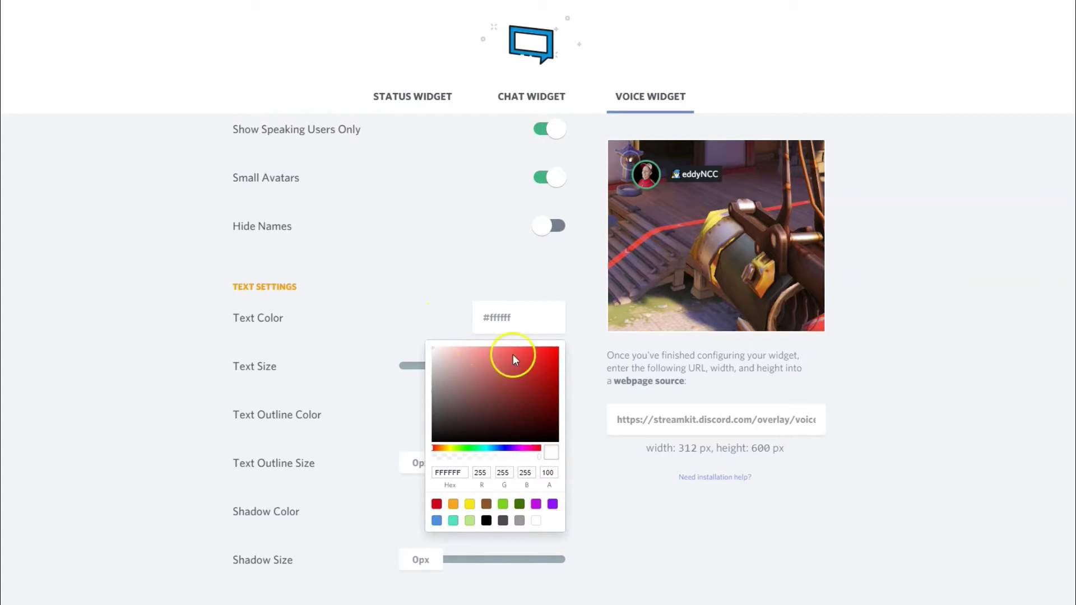
click(435, 268)
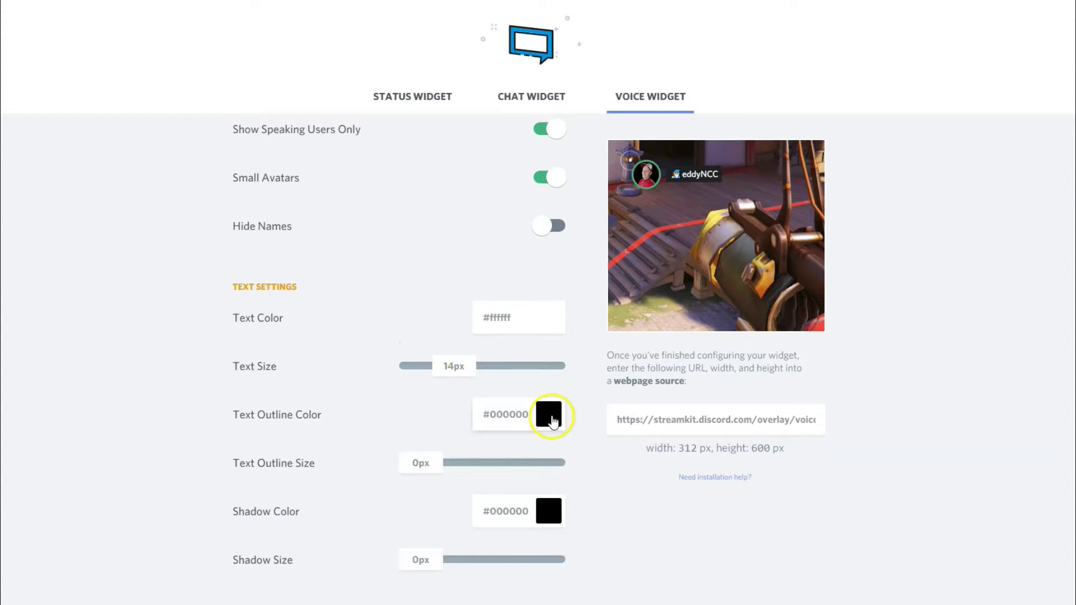
scroll(570, 414, down, 1)
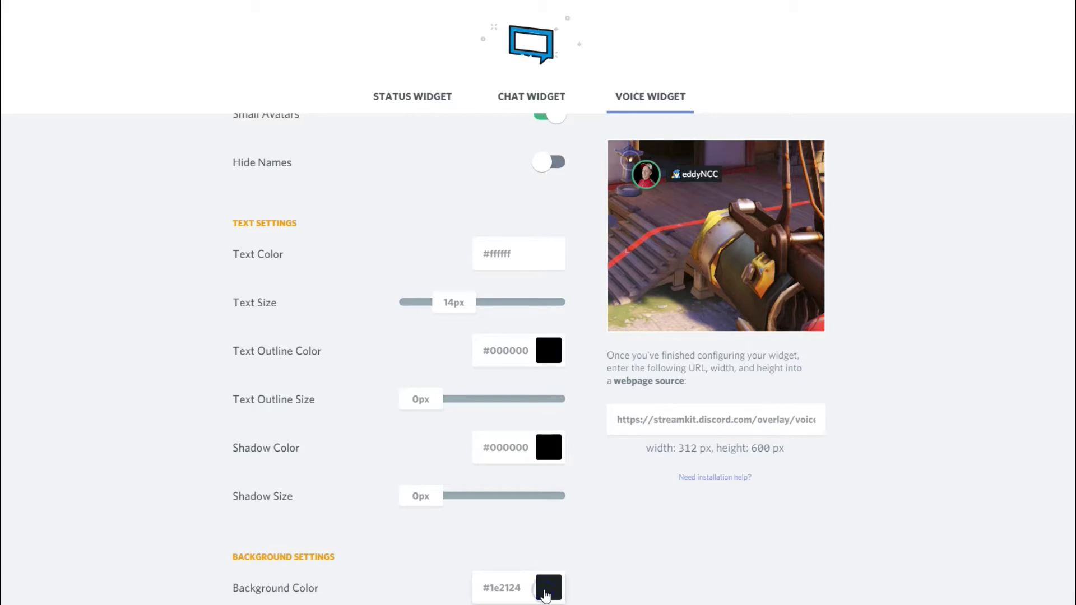
Set the voice widget's background colour to black (#000000)
click(547, 588)
scroll(552, 560, down, 3)
drag(530, 475, 555, 434)
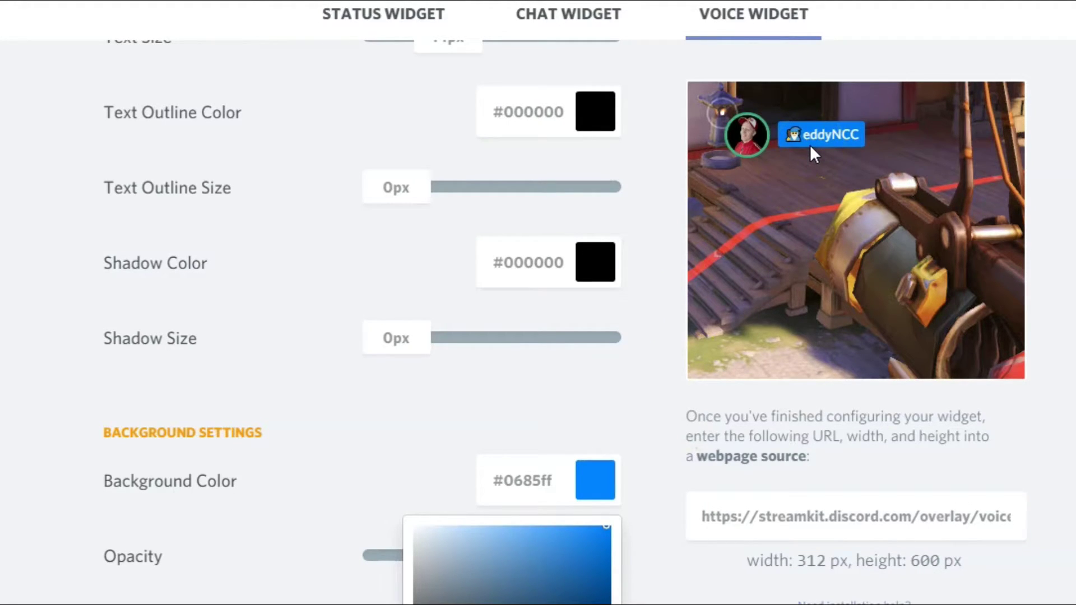
click(610, 437)
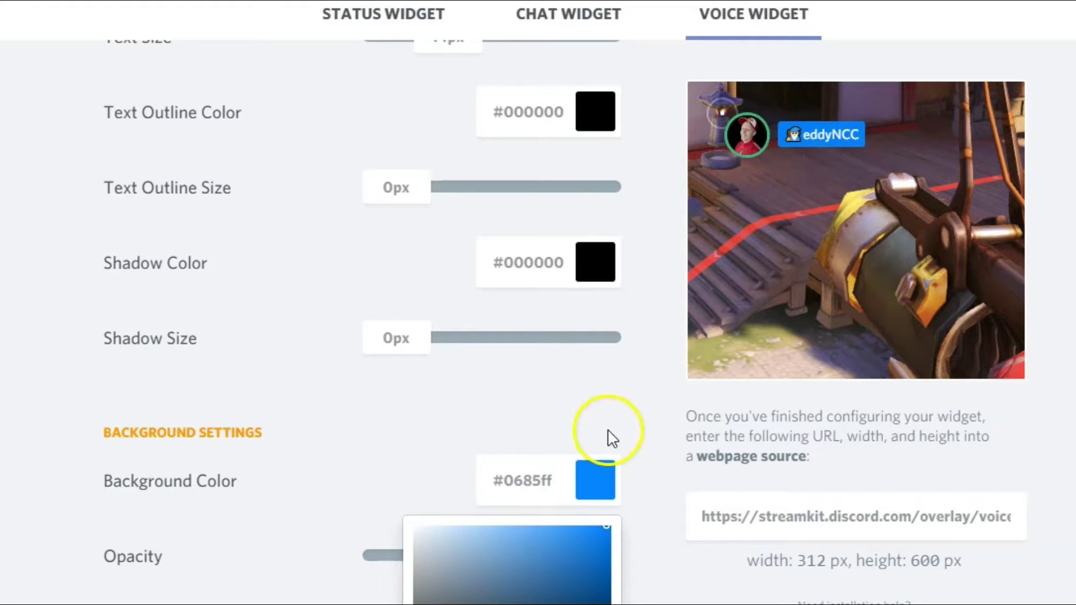
click(432, 604)
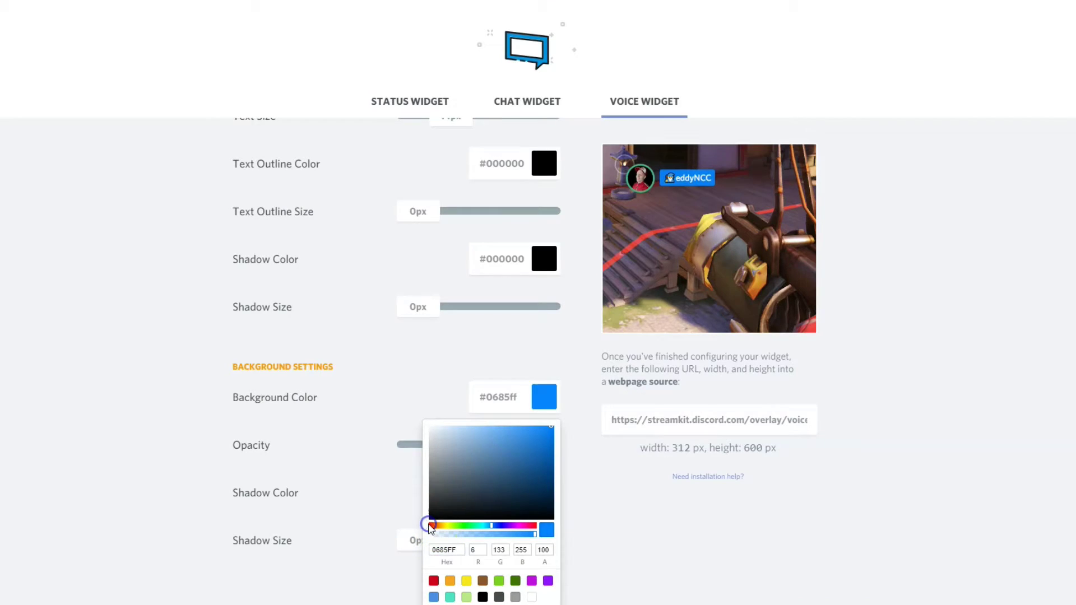
drag(473, 488, 424, 521)
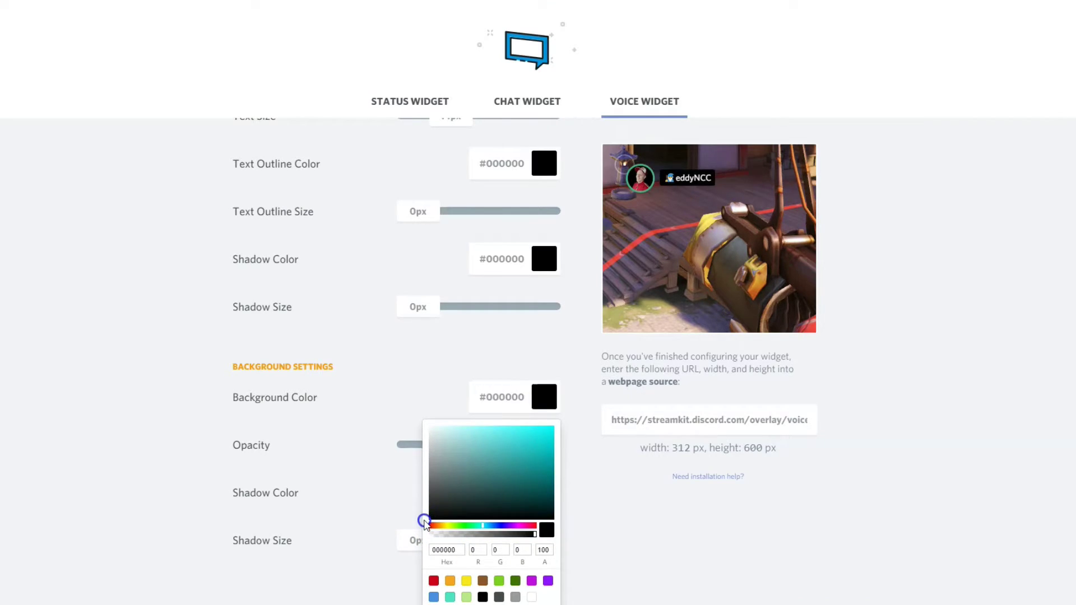
click(704, 525)
click(903, 383)
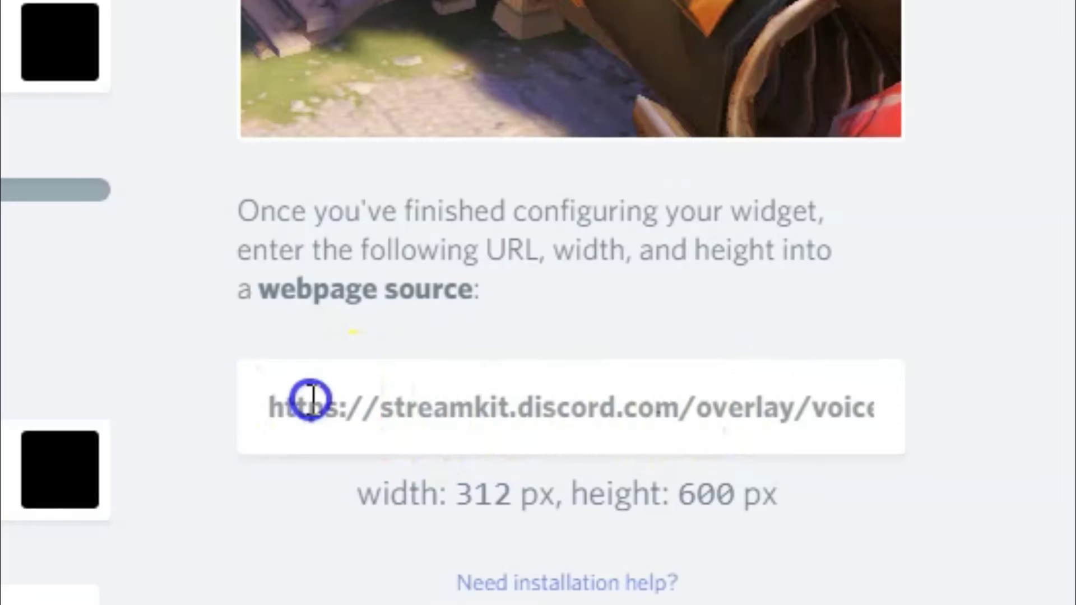
Copy the voice widget's 312×600 px overlay URL
click(624, 418)
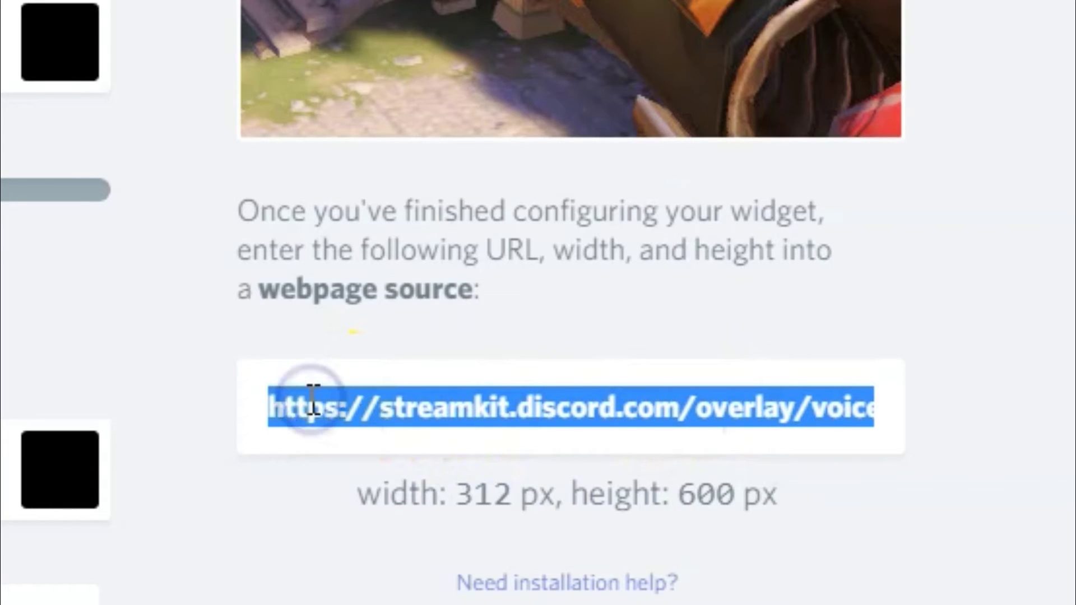
right_click(624, 419)
click(361, 427)
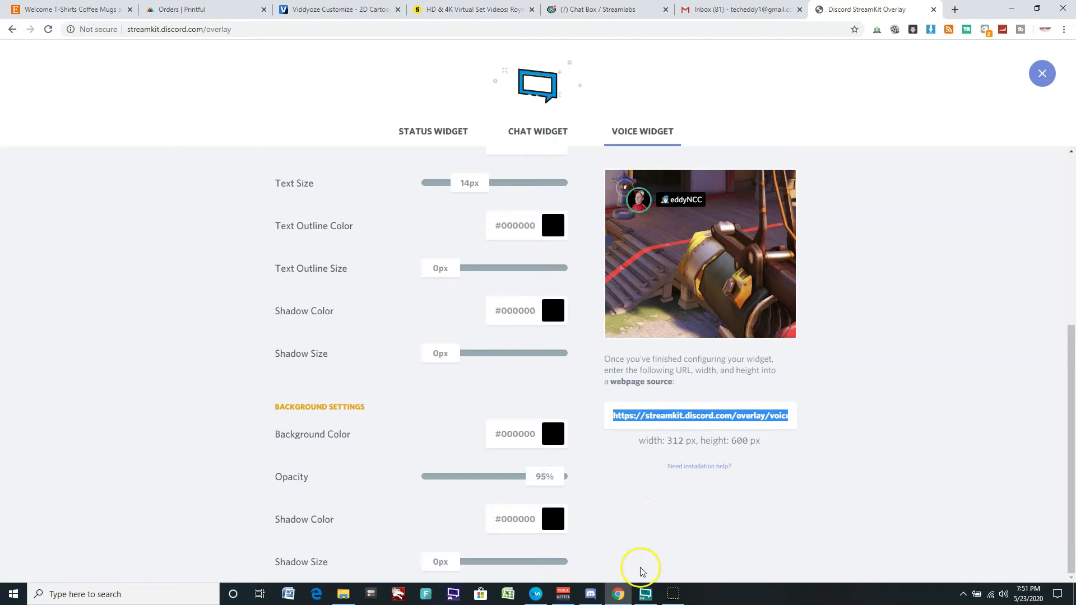
Add the copied voice widget URL to XSplit's MAIN scene as a Webpage source
click(644, 596)
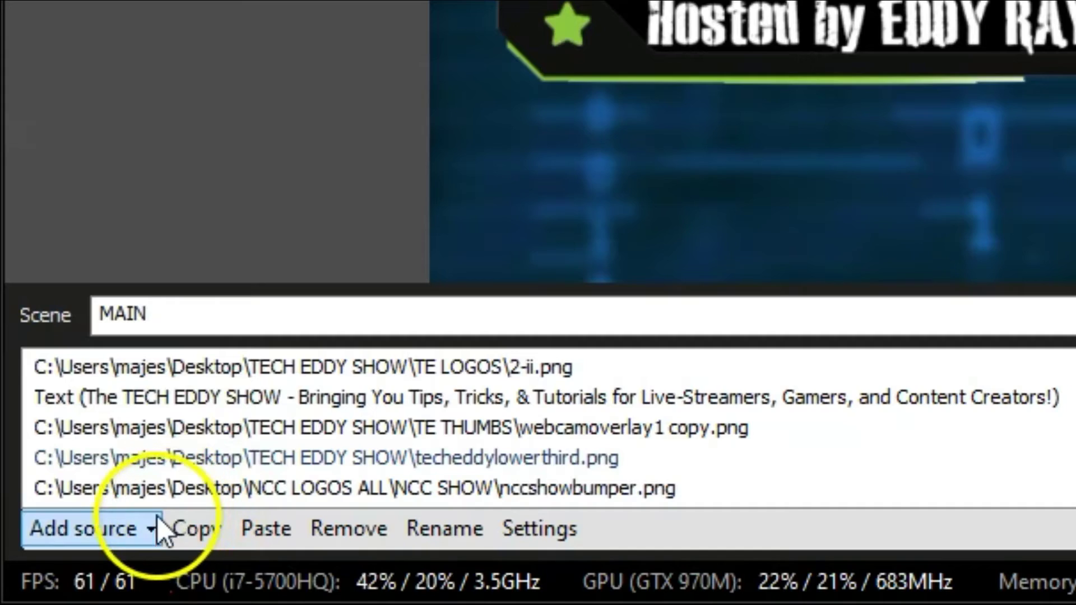
click(142, 531)
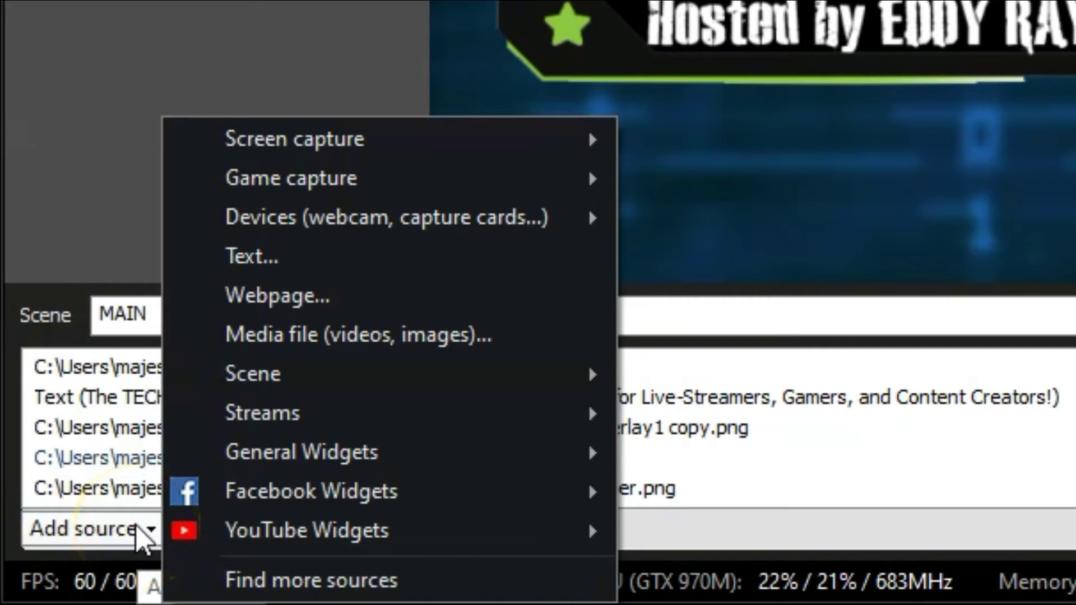
click(331, 305)
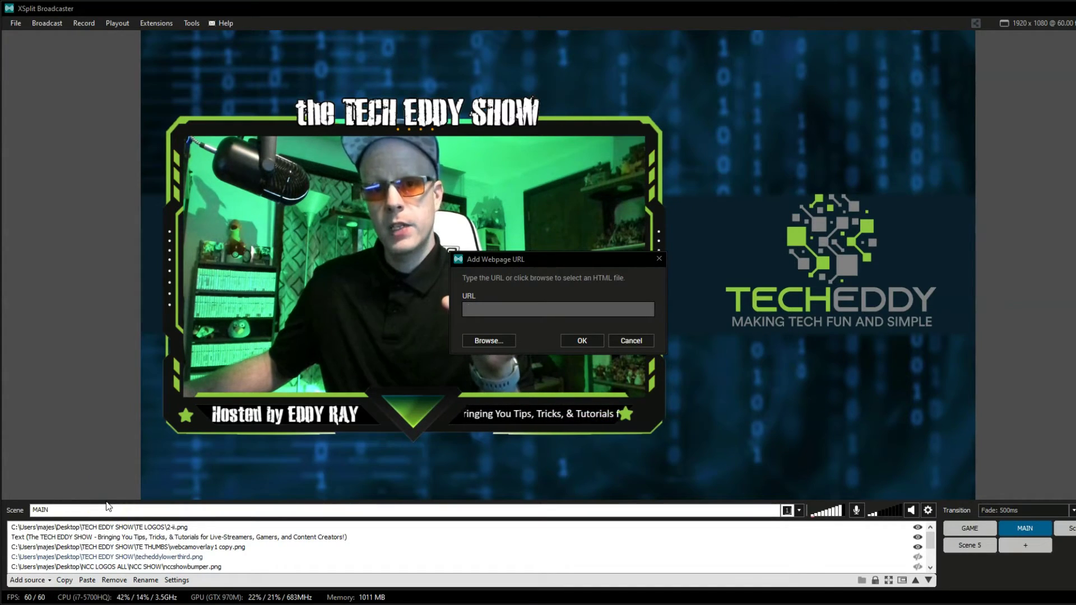
click(571, 309)
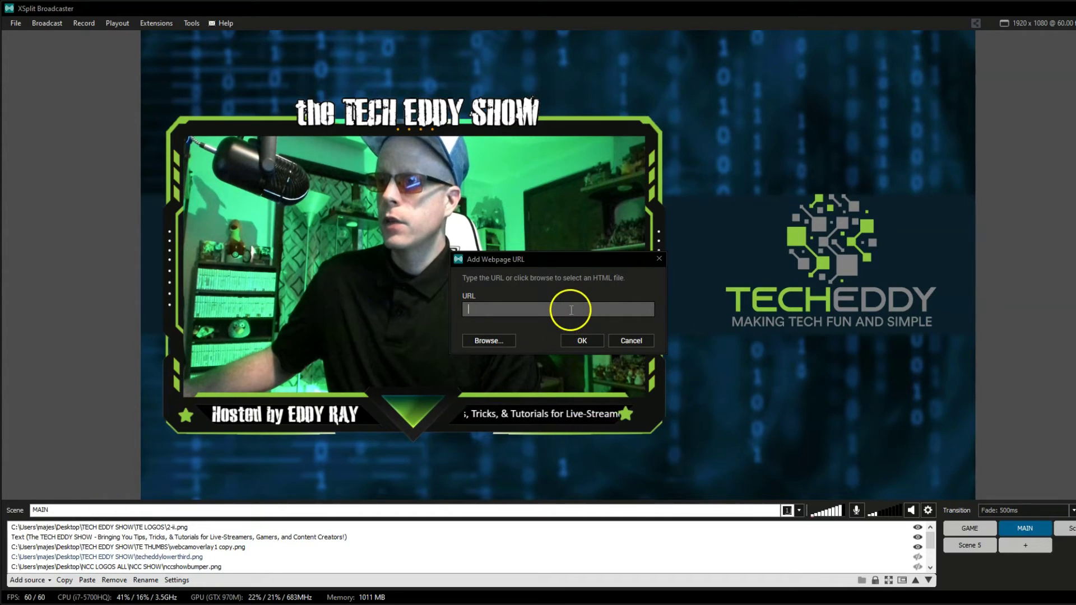
key(ctrl+v)
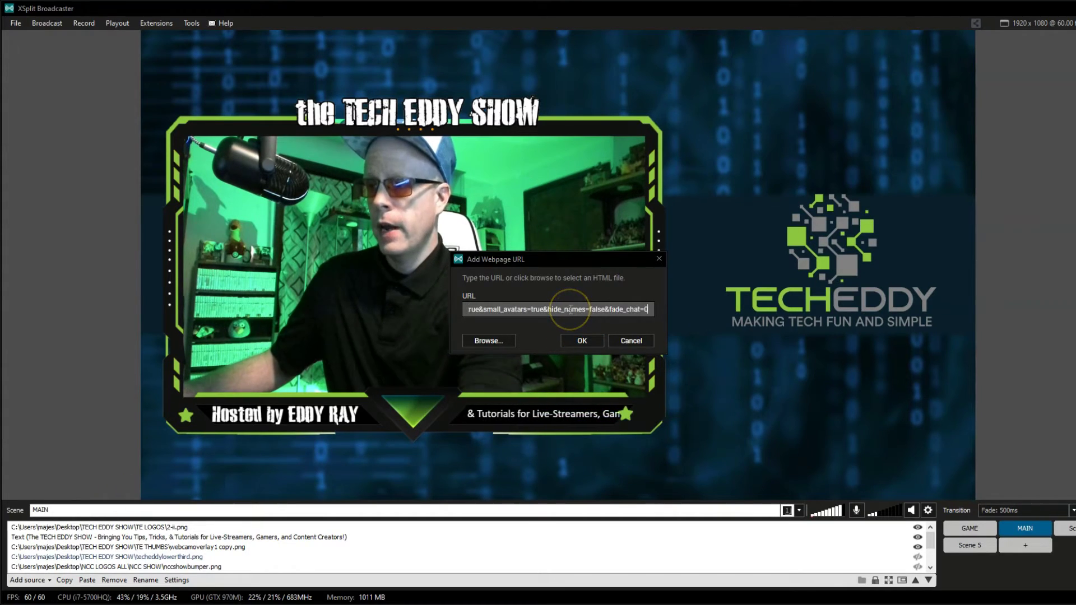
click(573, 340)
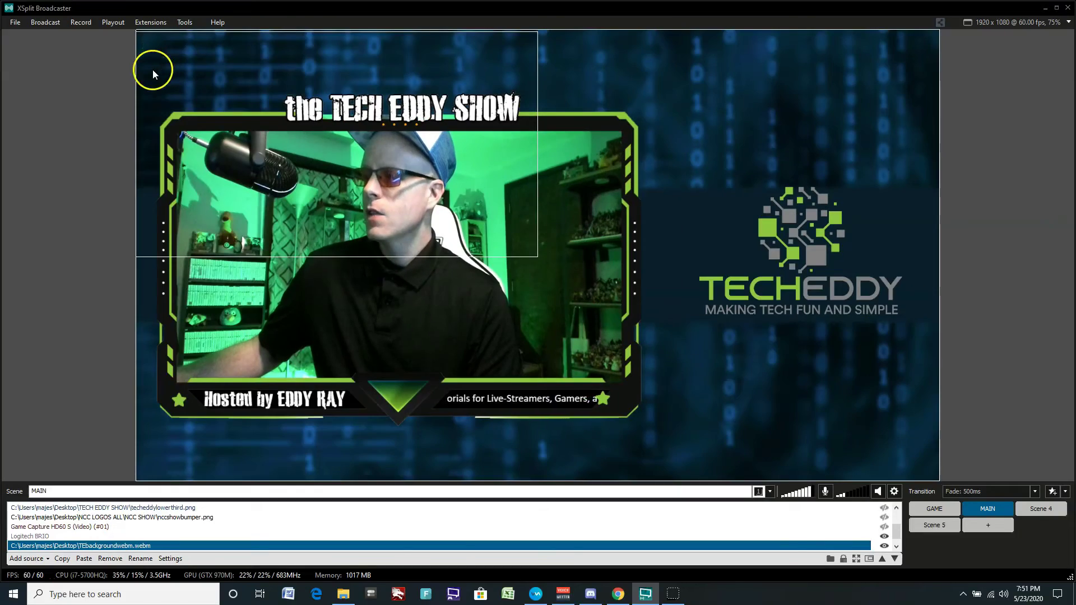
Check the voice connection in Discord, move its window aside, then return to XSplit
click(591, 595)
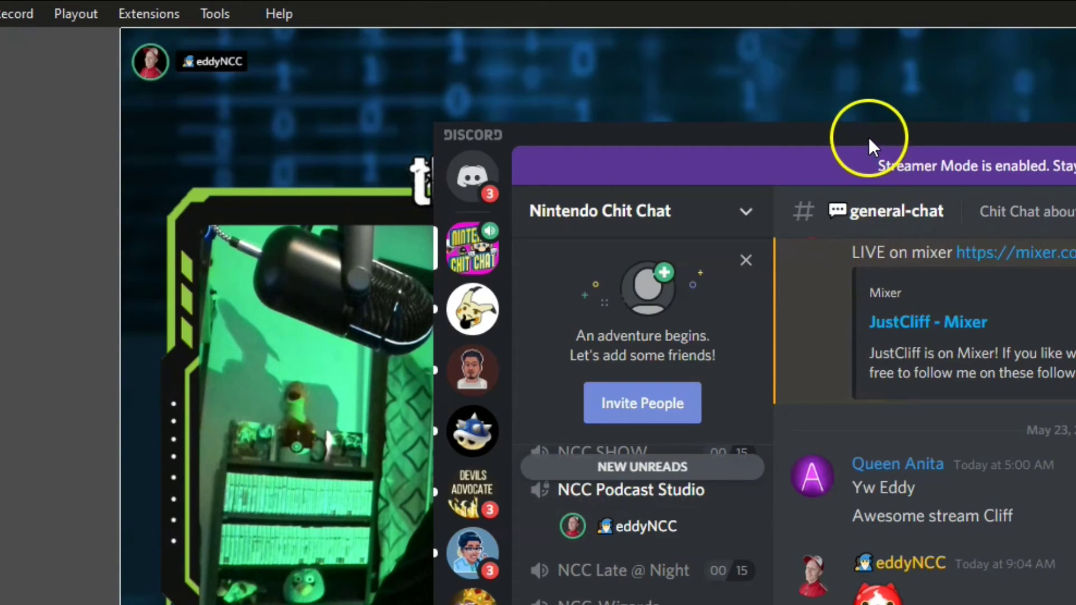
drag(520, 85, 638, 84)
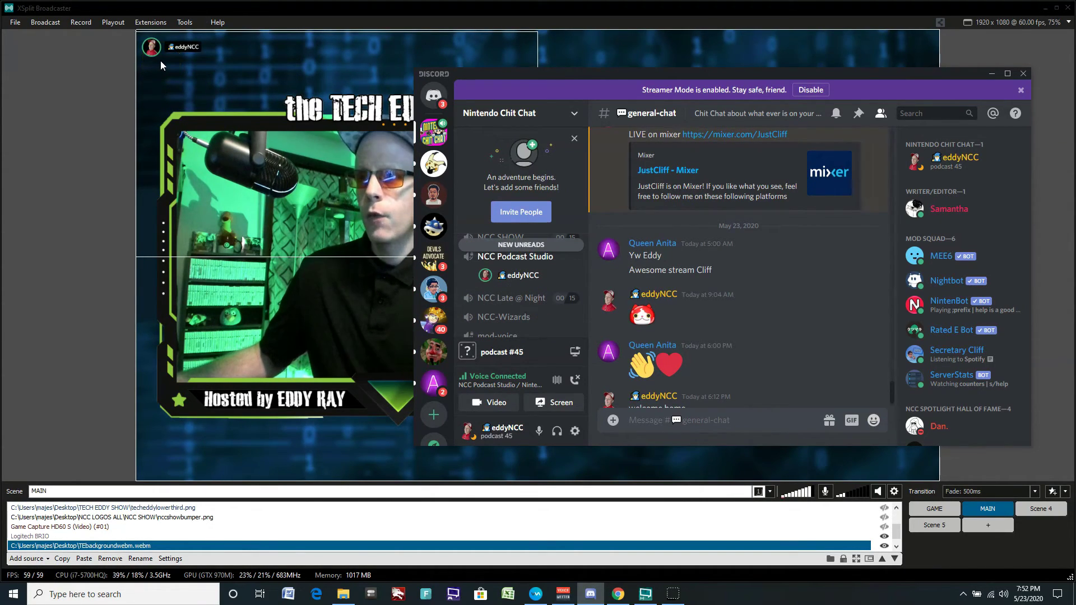
click(57, 159)
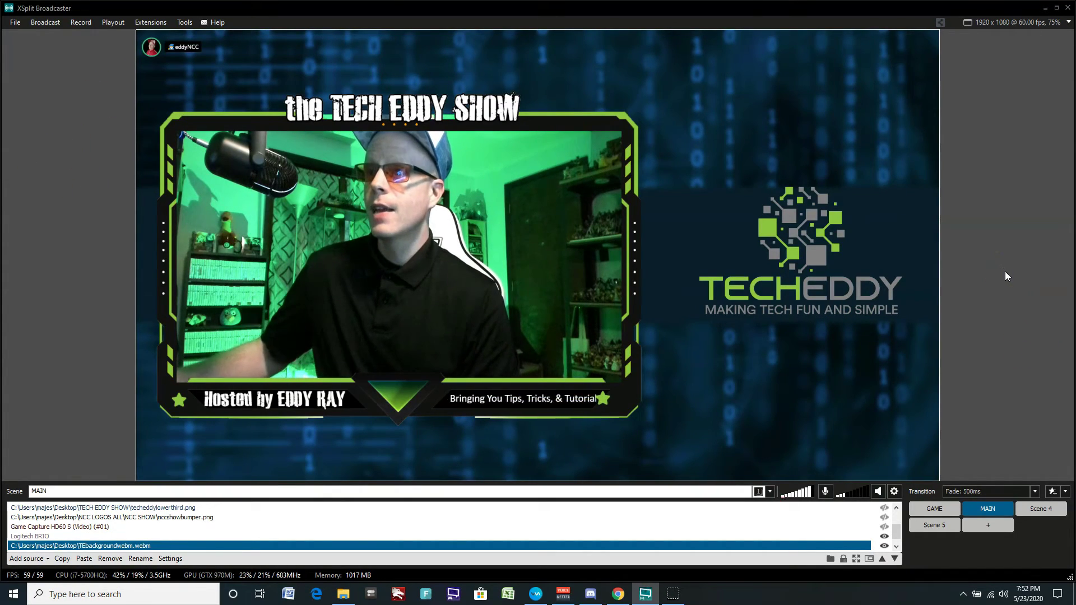
Shrink the voice widget and move it to the top-right, beside the TECHEDDY logo
click(476, 129)
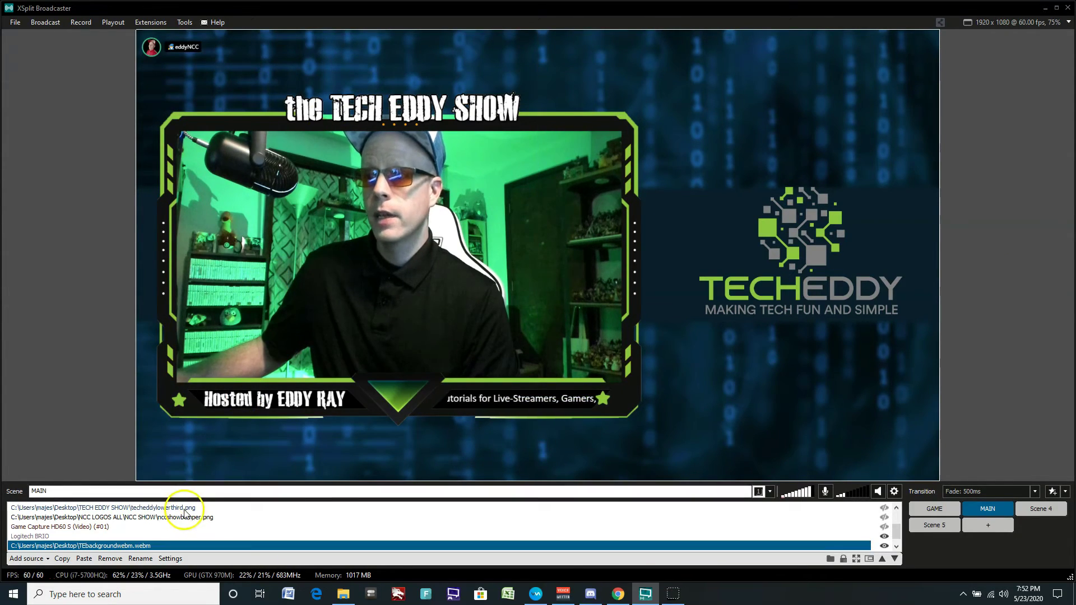
scroll(124, 511, up, 2)
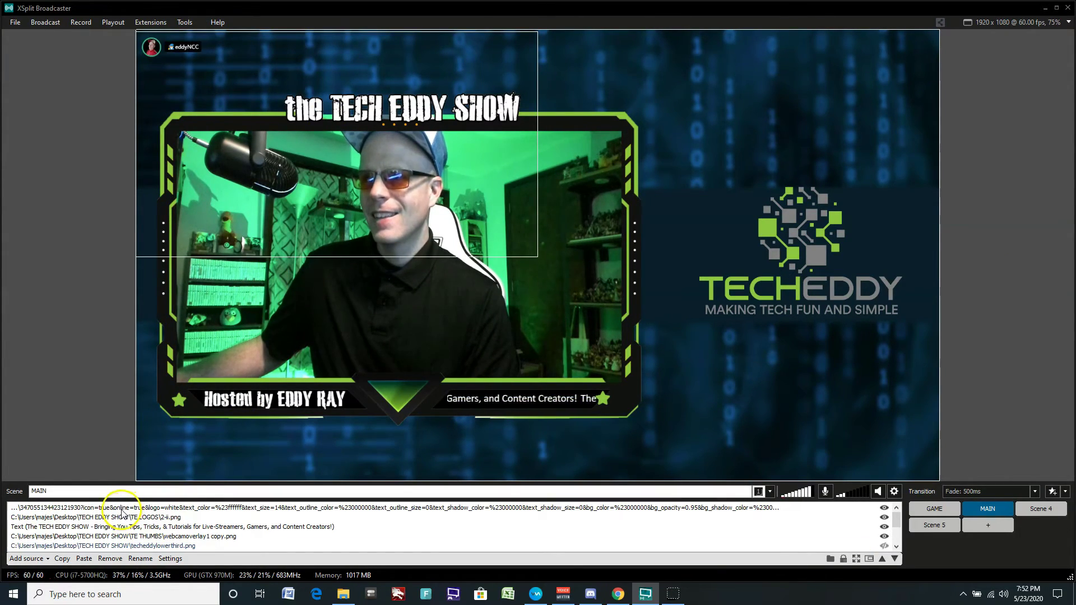
click(118, 509)
click(302, 194)
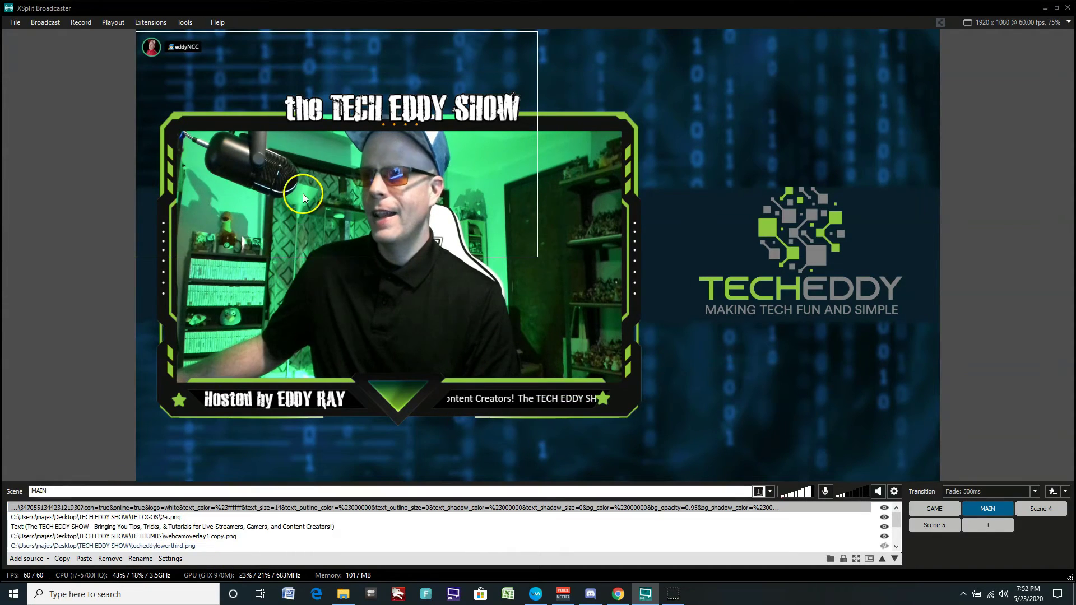
drag(277, 55, 683, 58)
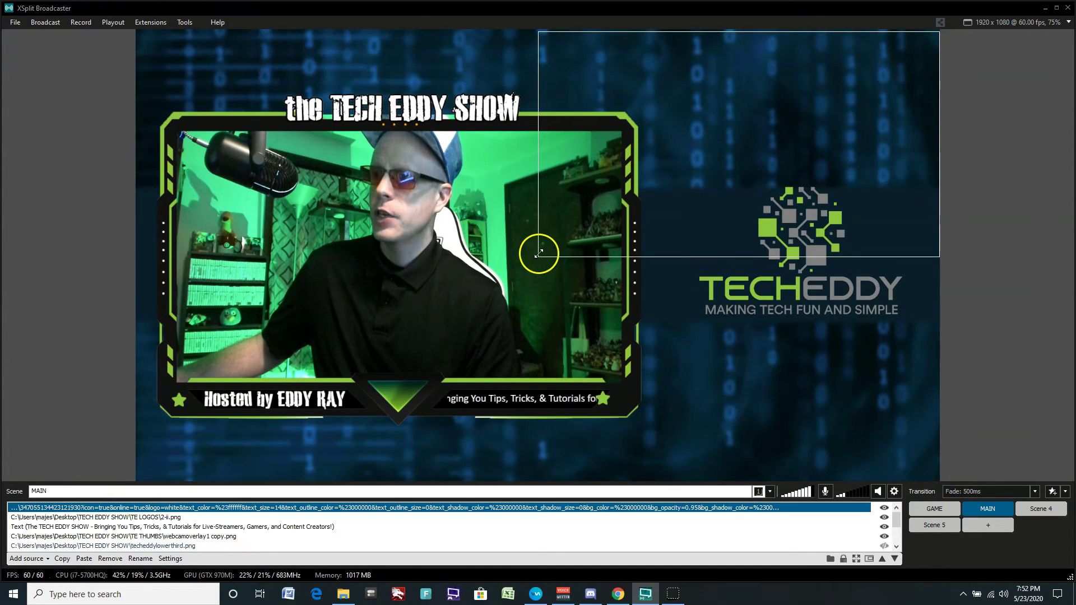
drag(538, 253, 865, 43)
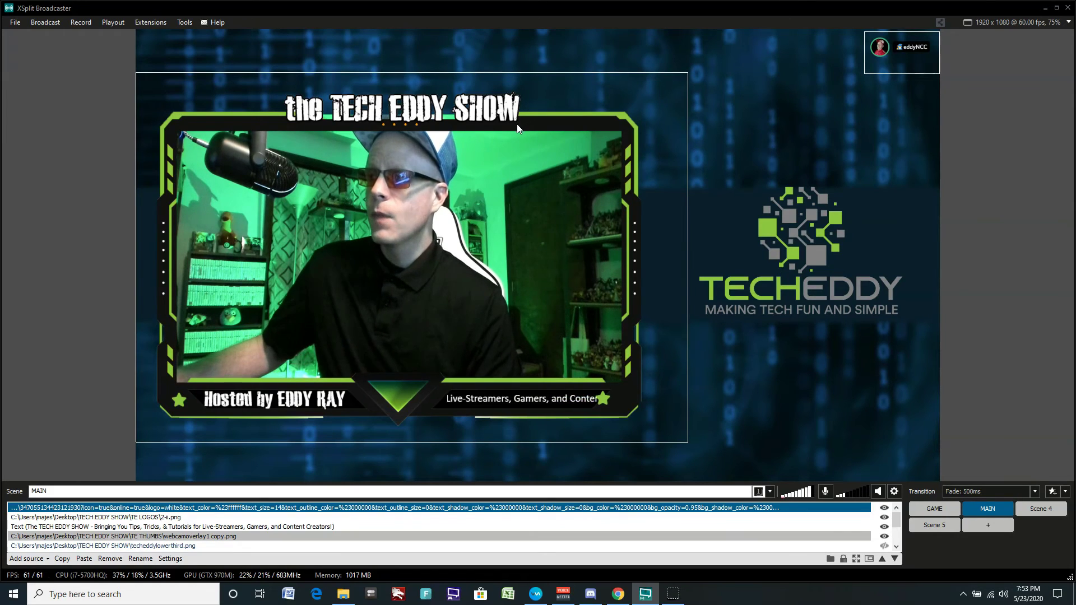
click(595, 38)
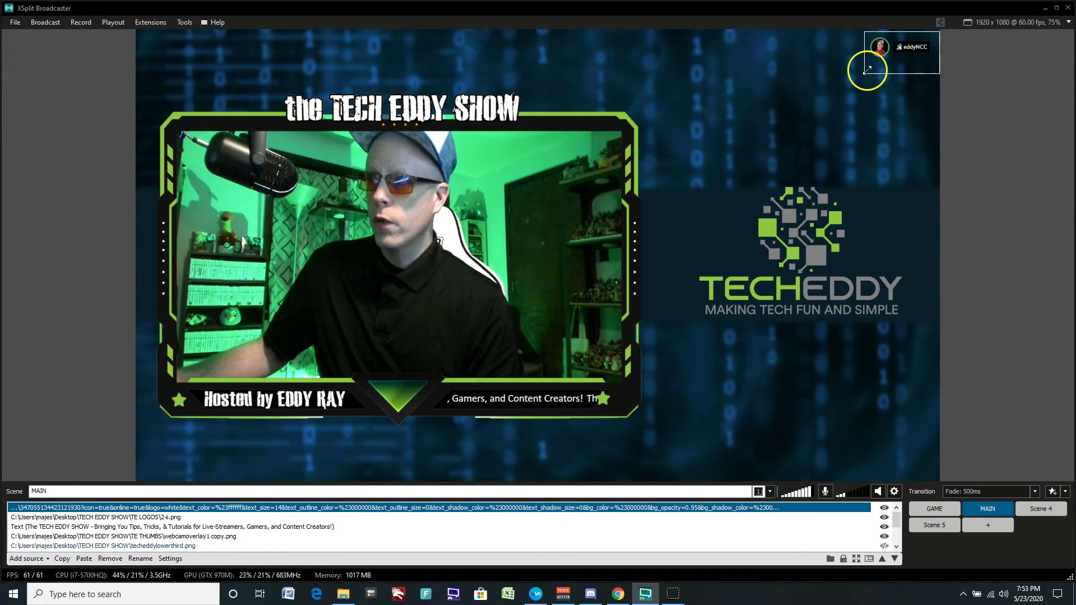